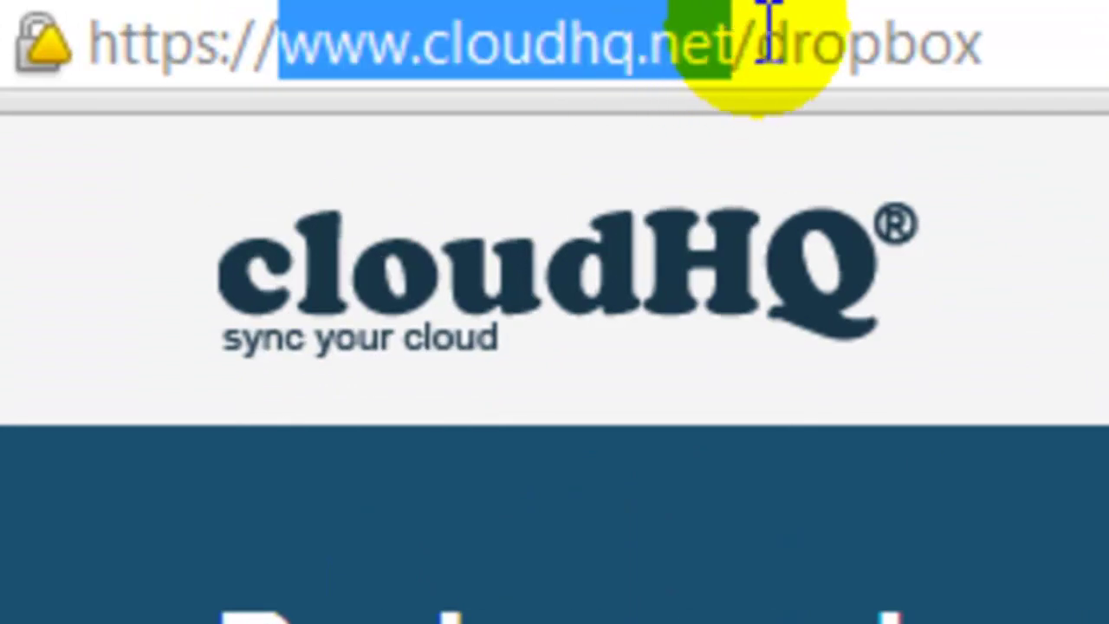
Go to Plans & Pricing and start the $9.90/month plan.
click(997, 42)
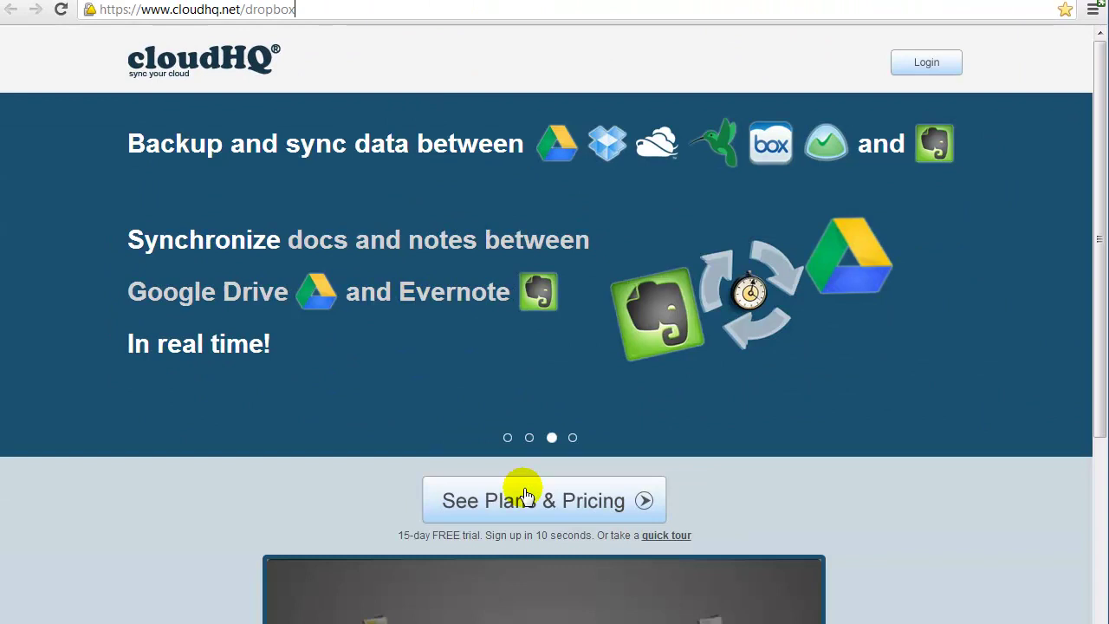
click(531, 498)
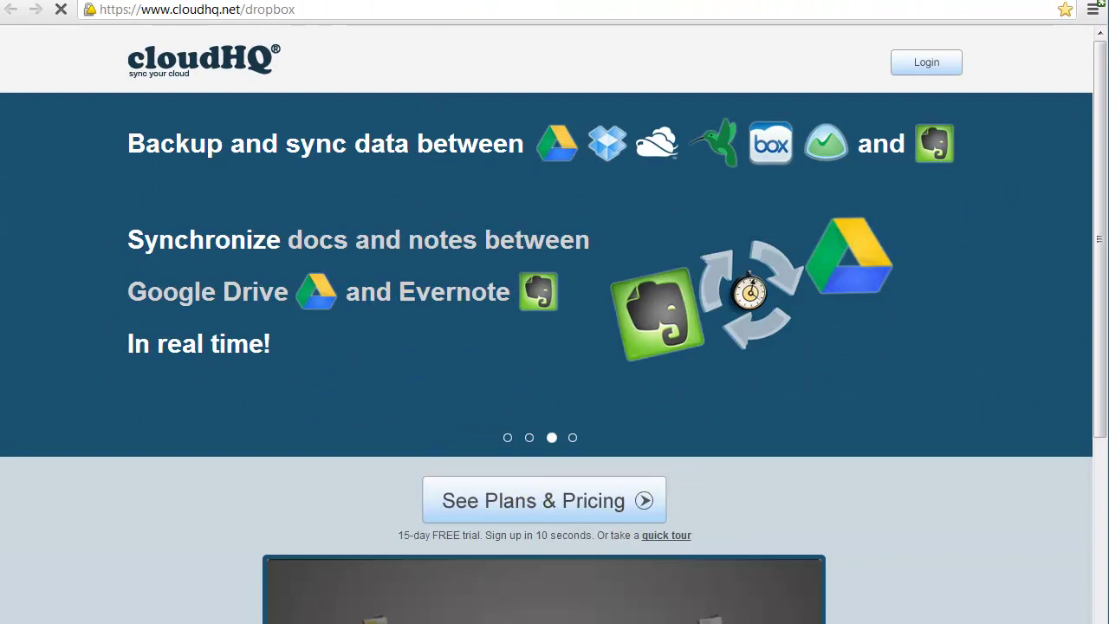
scroll(680, 467, down, 3)
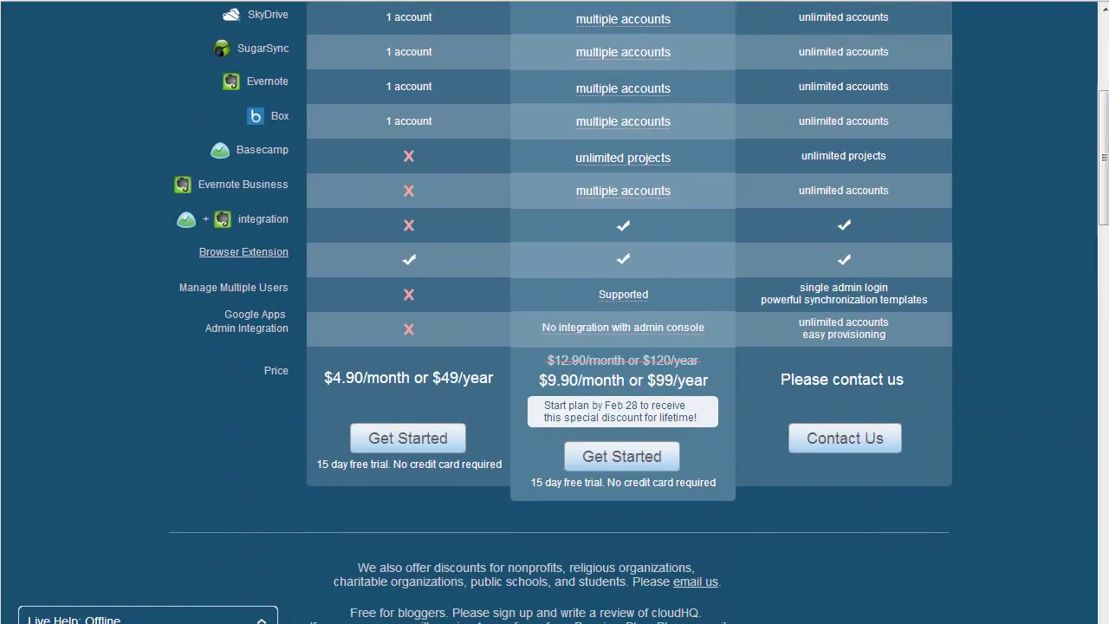
click(646, 465)
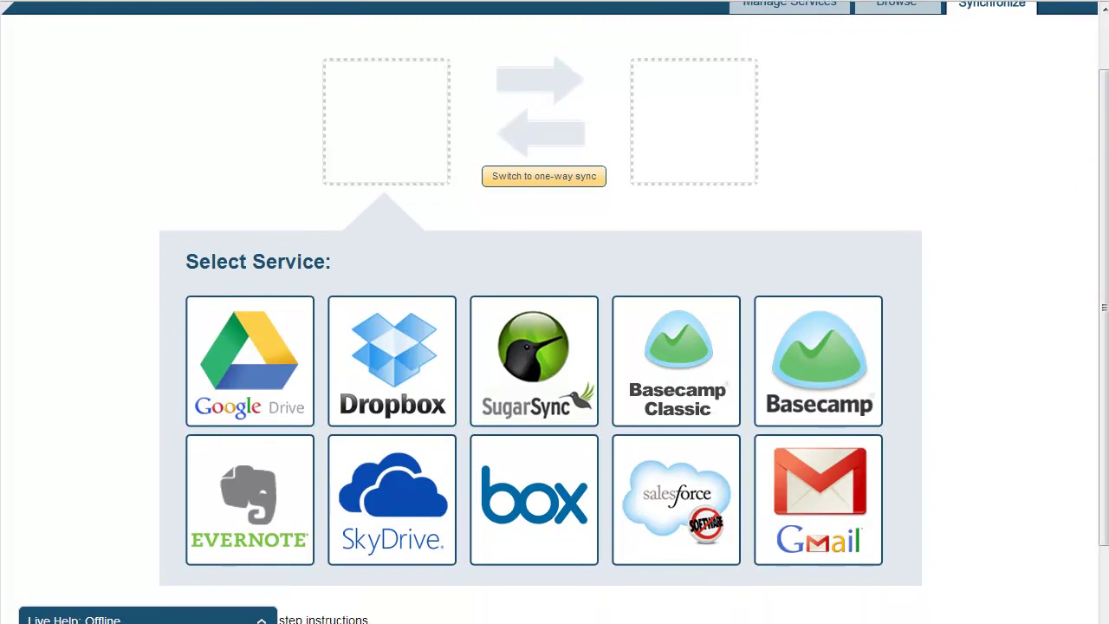
Drag Evernote into the first sync slot and sign up for cloudHQ with a Google account.
drag(218, 520, 296, 345)
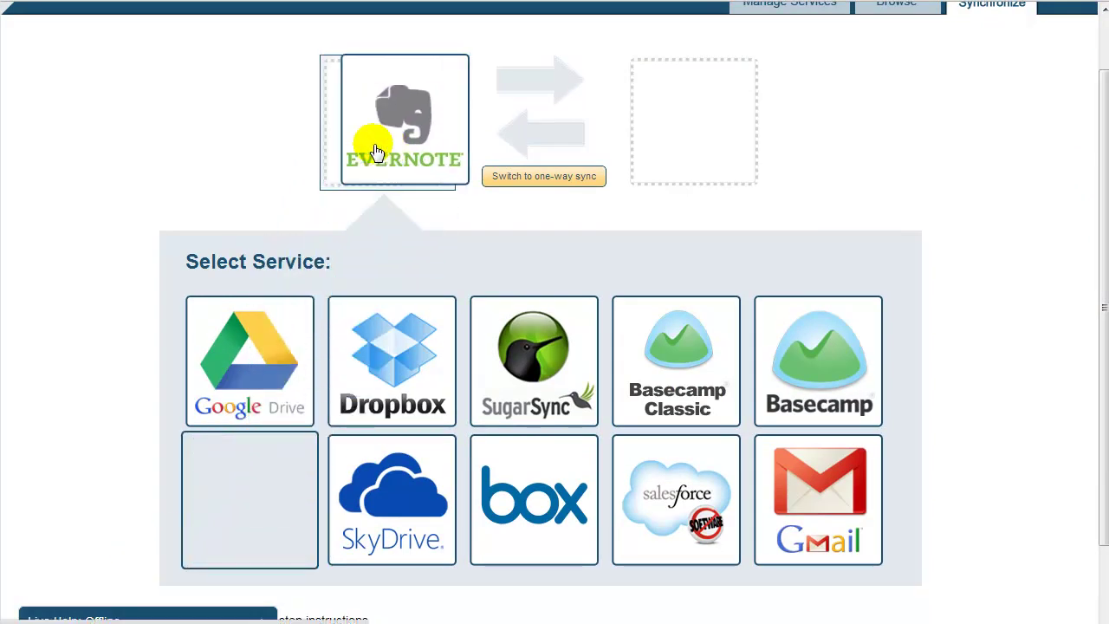
drag(297, 344, 374, 151)
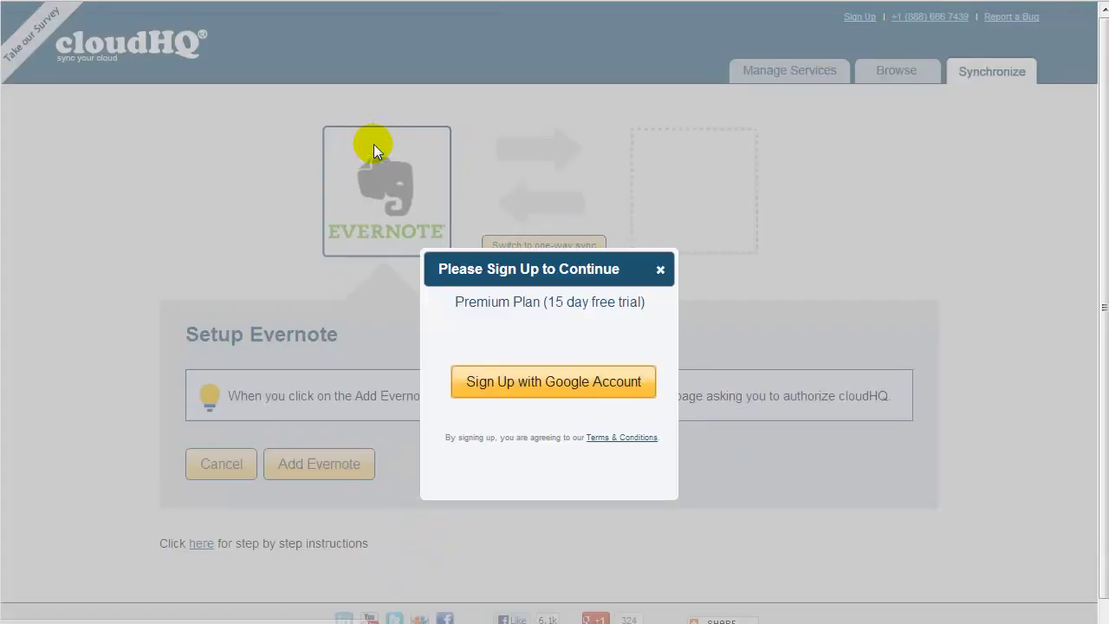
click(544, 382)
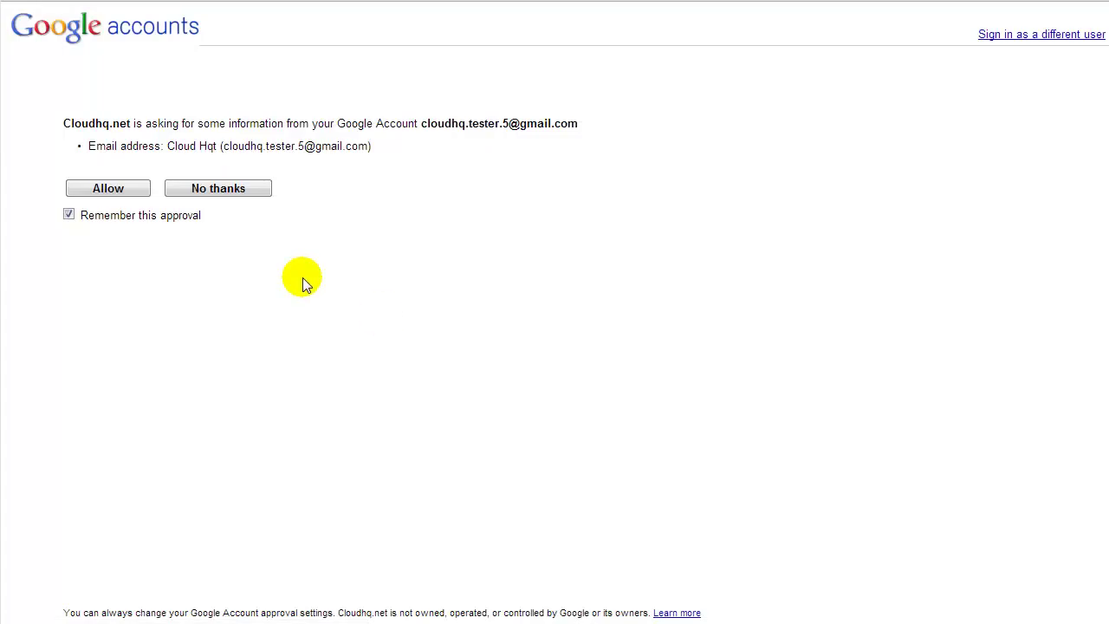
click(134, 192)
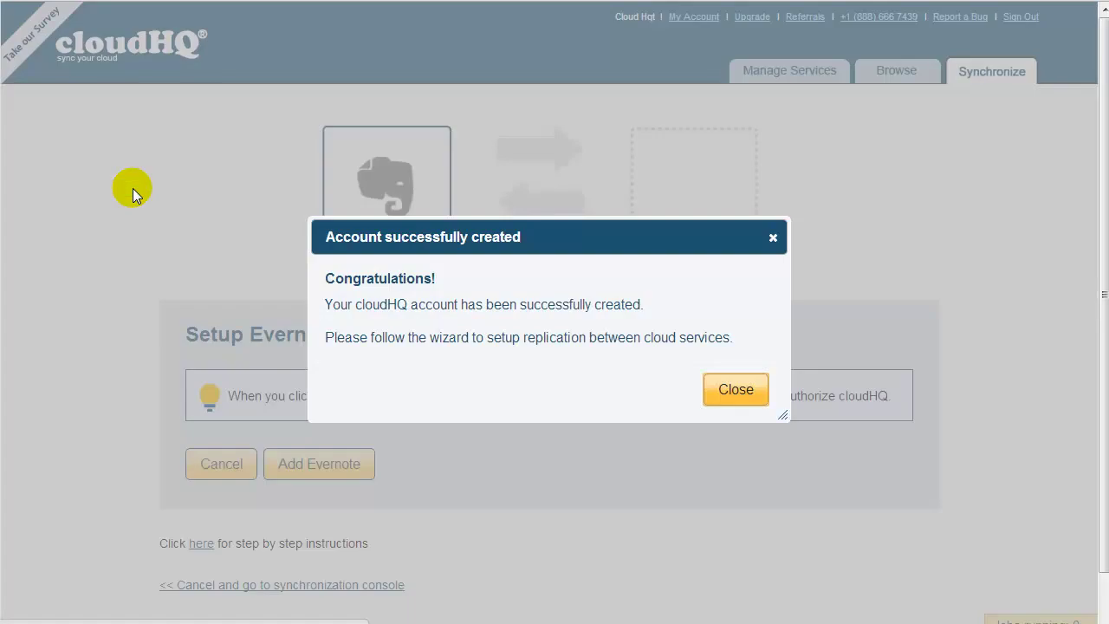
Dismiss the account-created message, then add and authorize the Evernote account.
click(719, 389)
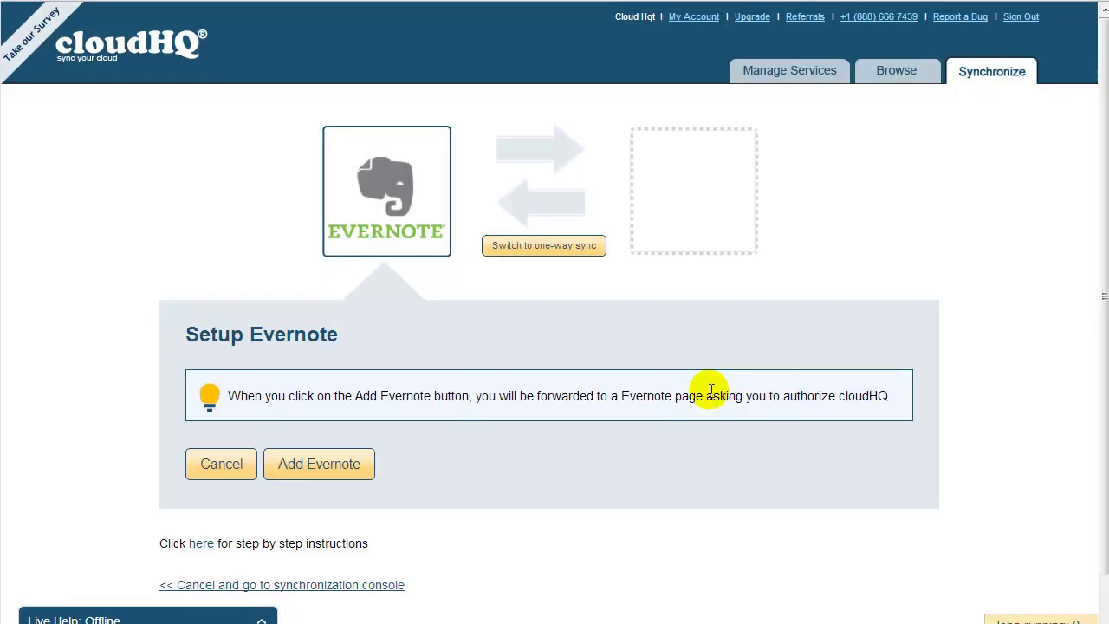
click(312, 461)
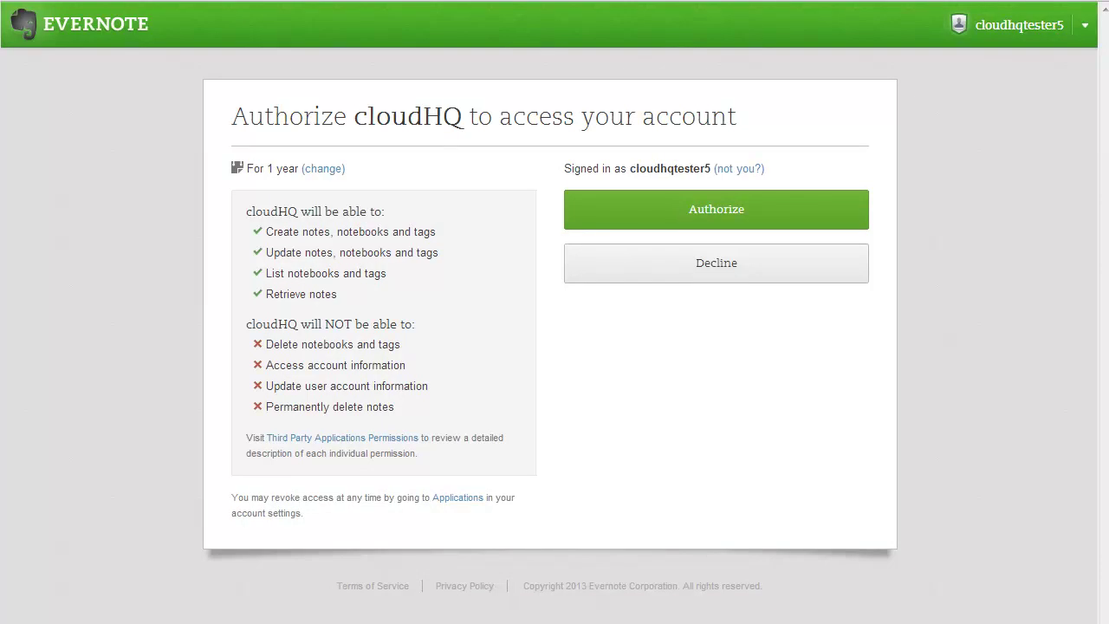
click(795, 212)
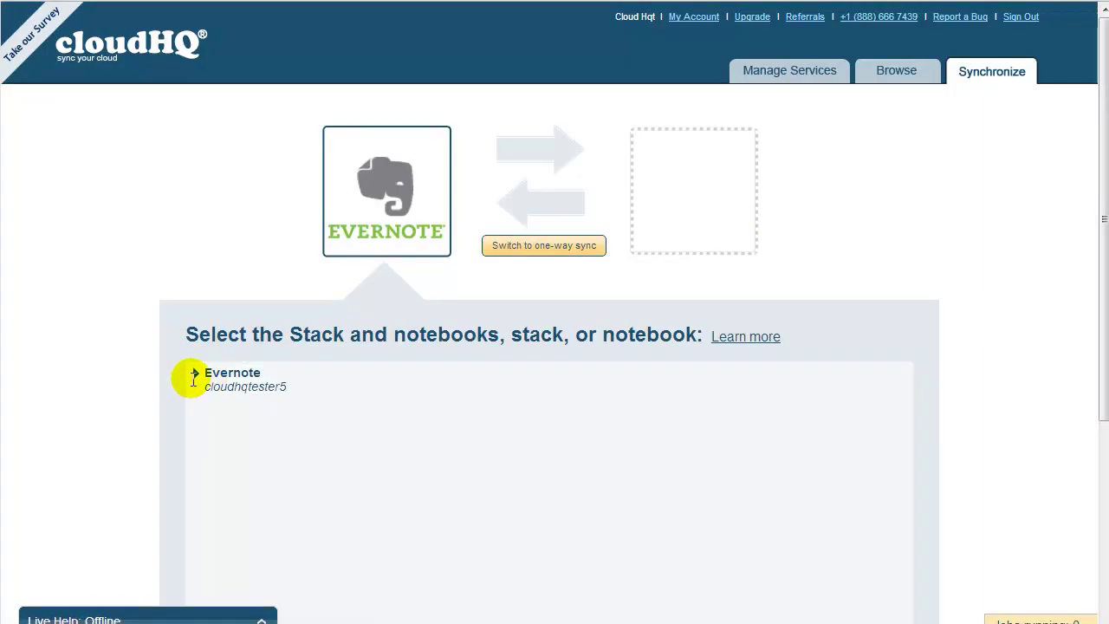
Select Evernote's Stacks and notebooks as the source and place Dropbox as the second service.
click(194, 375)
scroll(193, 379, down, 1)
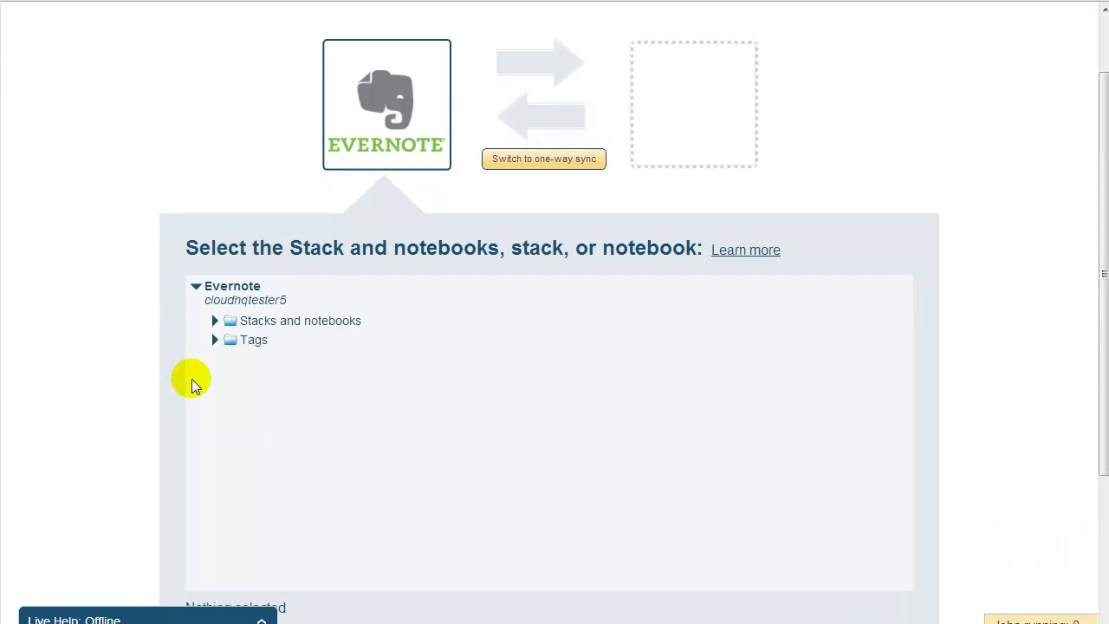
click(277, 326)
scroll(841, 477, down, 2)
click(841, 478)
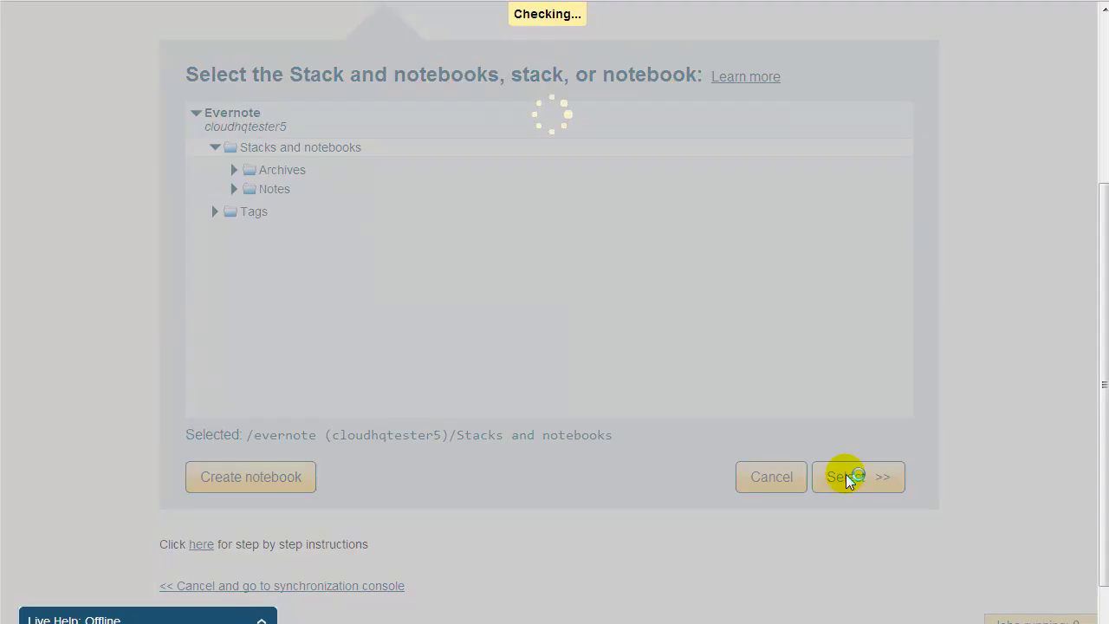
drag(344, 493, 668, 203)
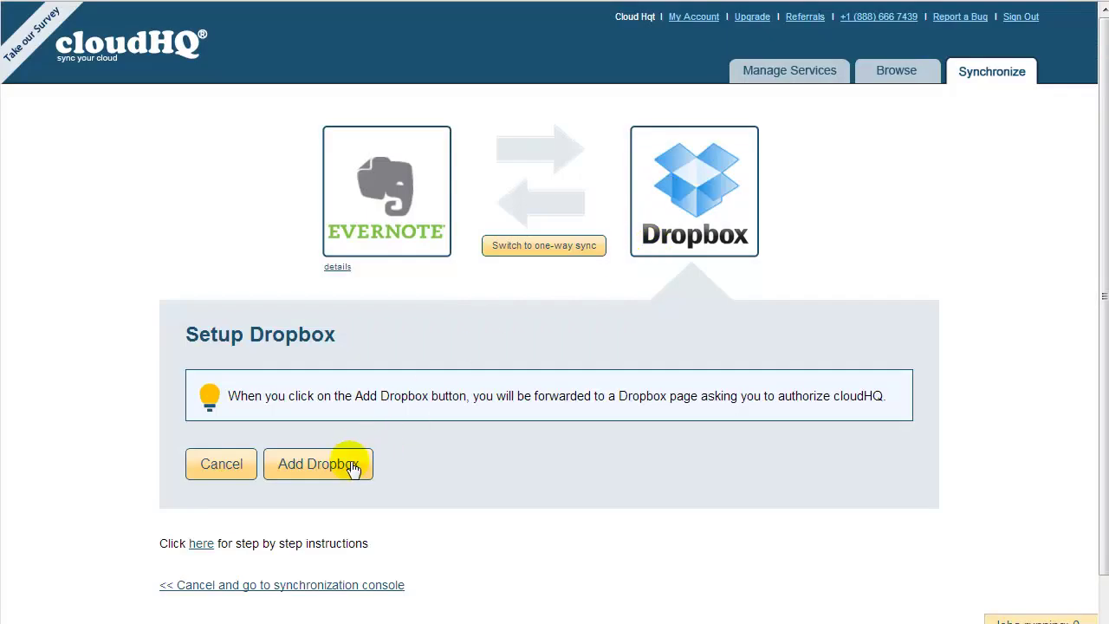
Add the Dropbox account and allow cloudHQ access to it.
click(351, 464)
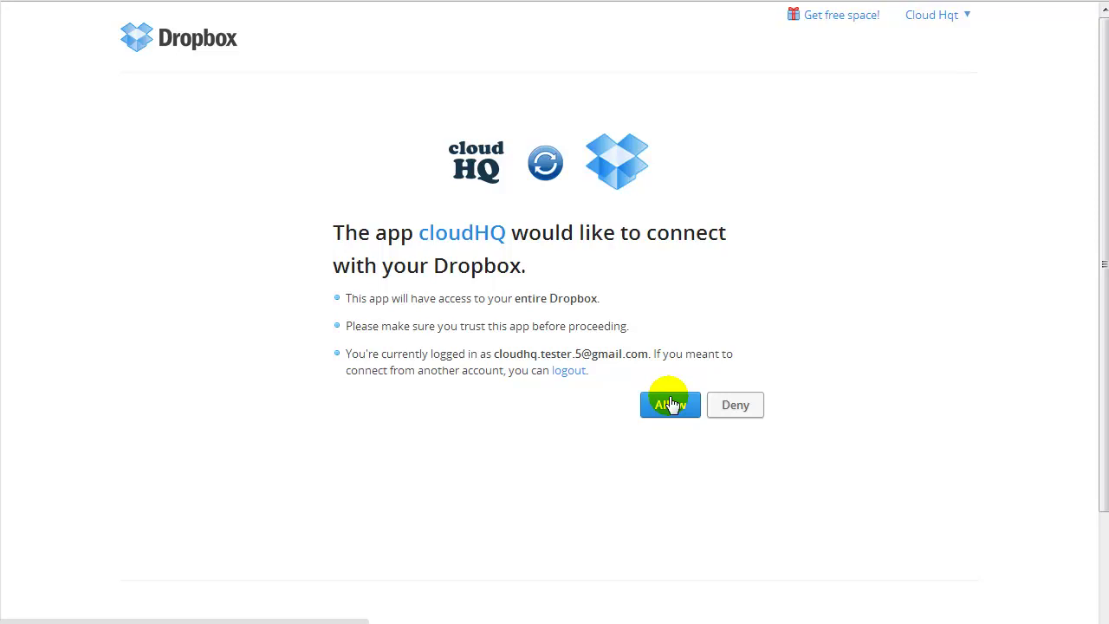
click(670, 405)
scroll(277, 389, down, 1)
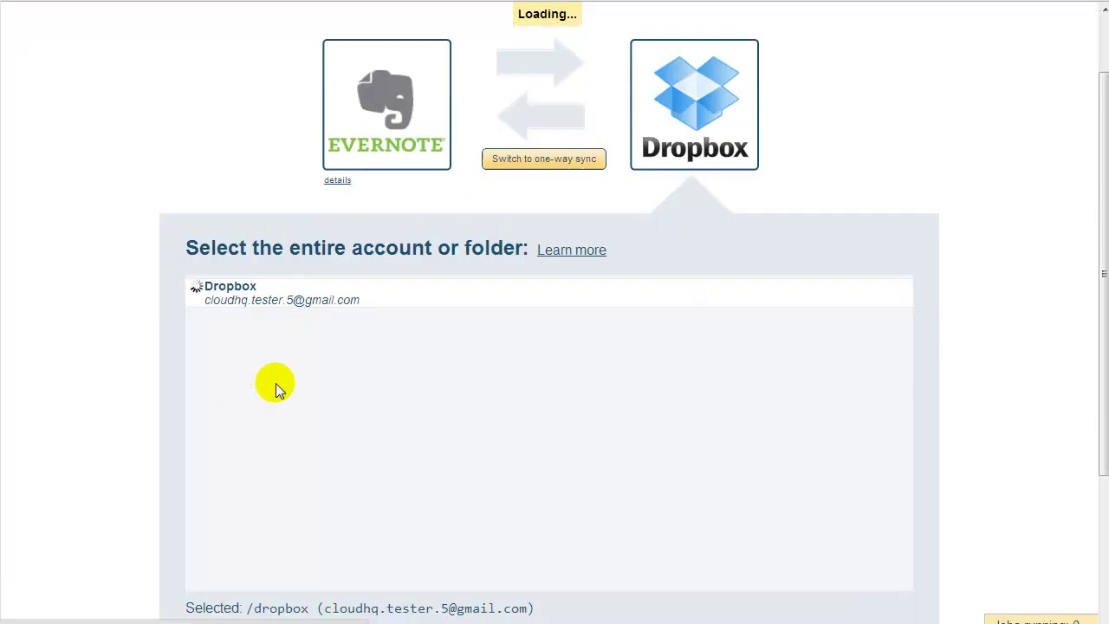
scroll(276, 518, down, 1)
Create a Dropbox folder named Evernote_in_Dropbox and select it as the sync destination.
click(271, 562)
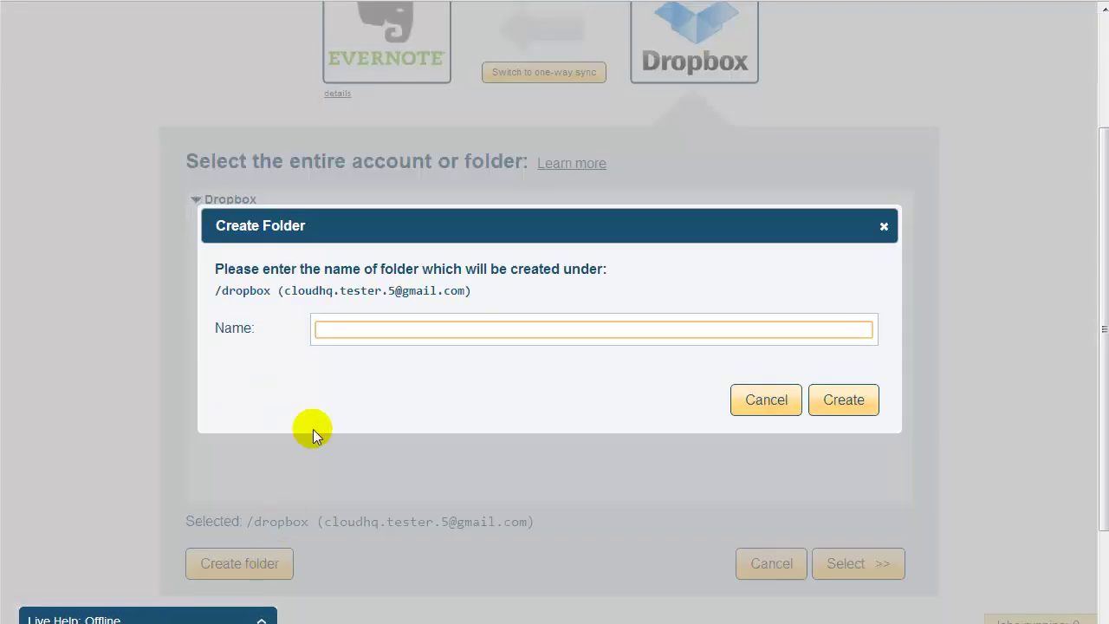
text(Evernote_in_Dropbox)
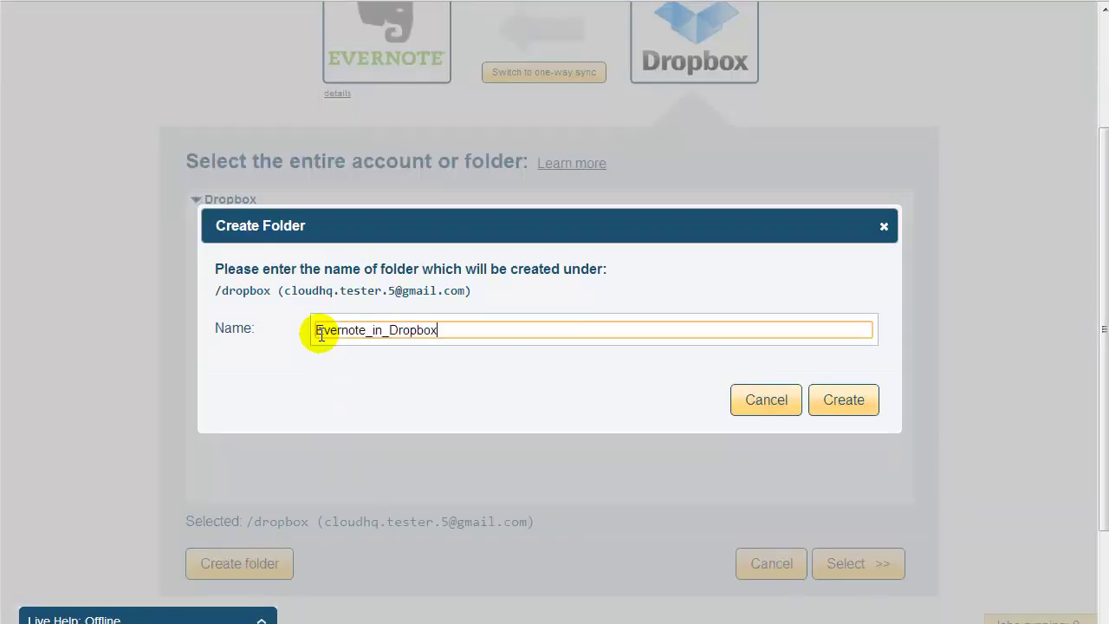
click(852, 402)
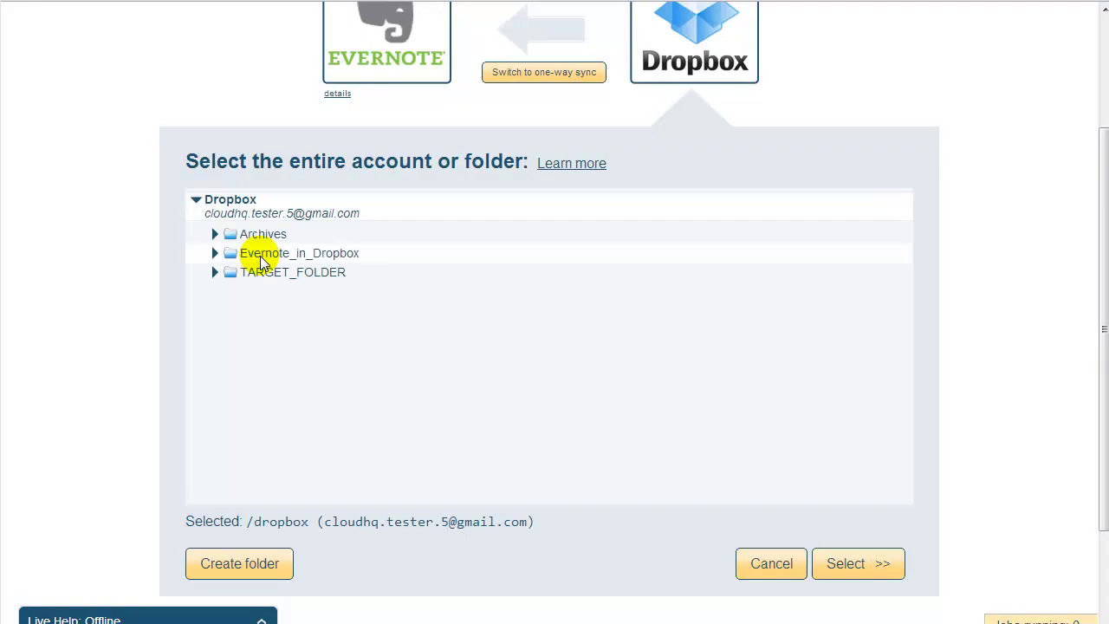
click(260, 258)
click(868, 566)
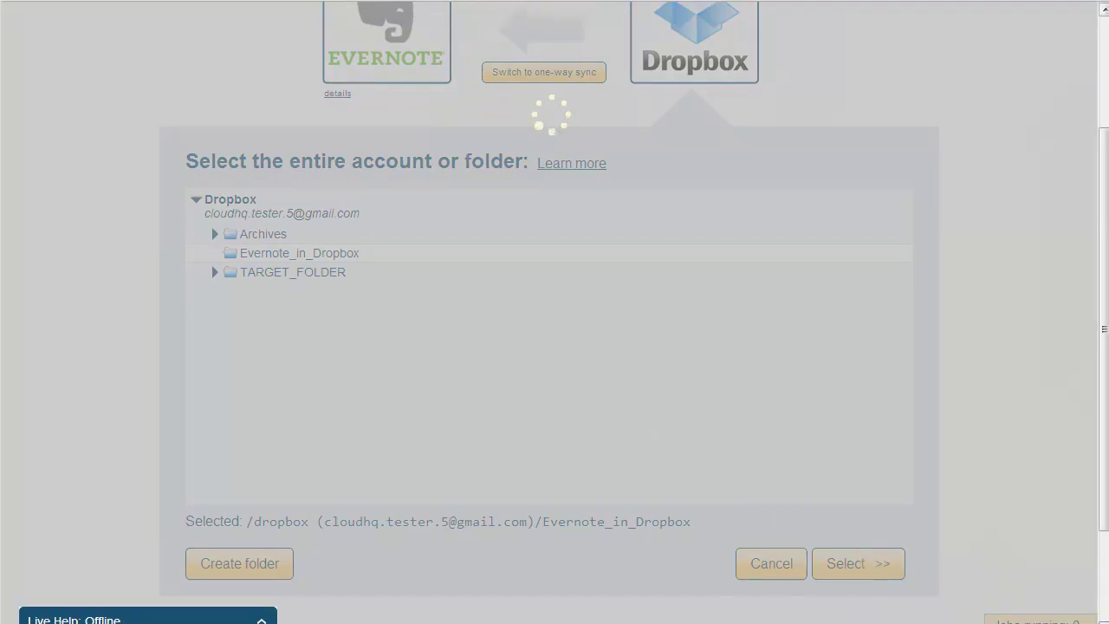
scroll(1102, 346, down, 2)
scroll(1102, 347, down, 2)
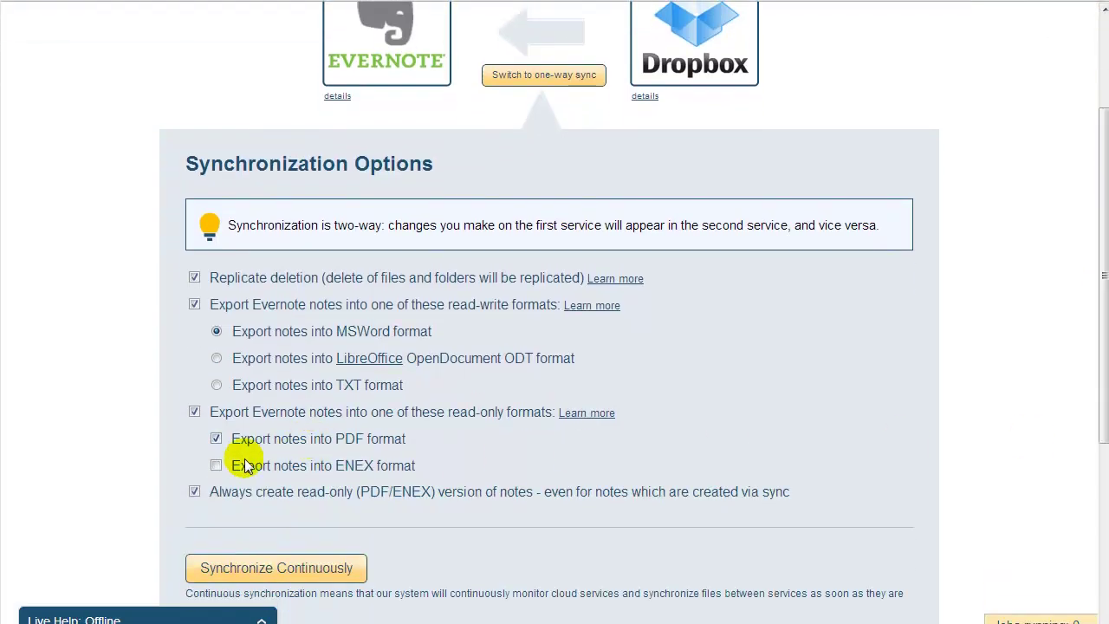
Turn on ENEX export and switch the note export format to TXT.
click(217, 466)
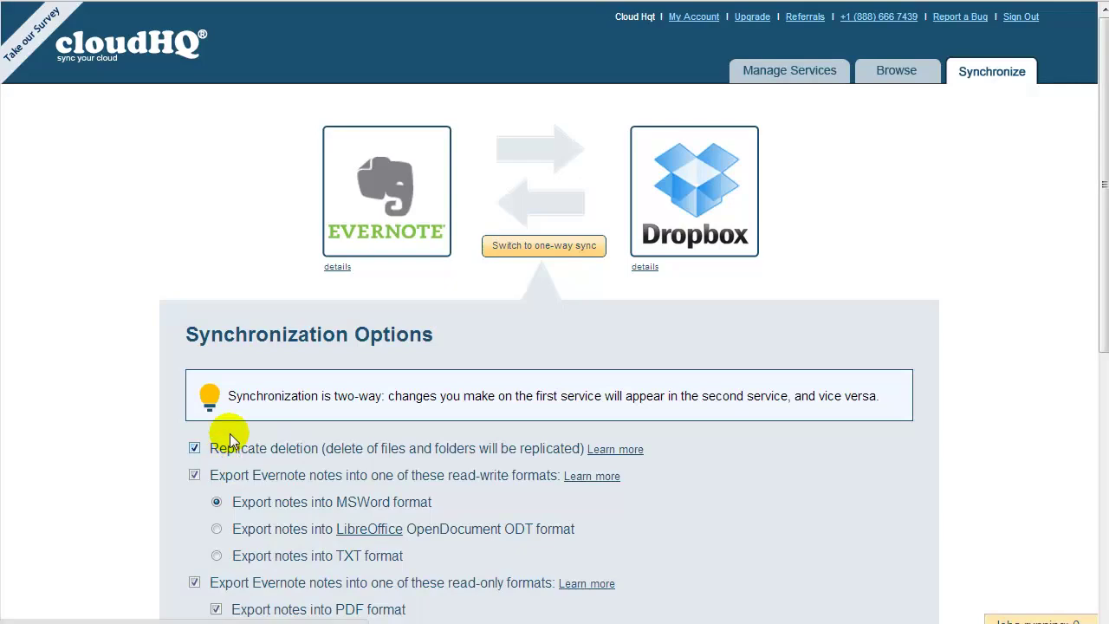
scroll(229, 442, down, 2)
click(219, 469)
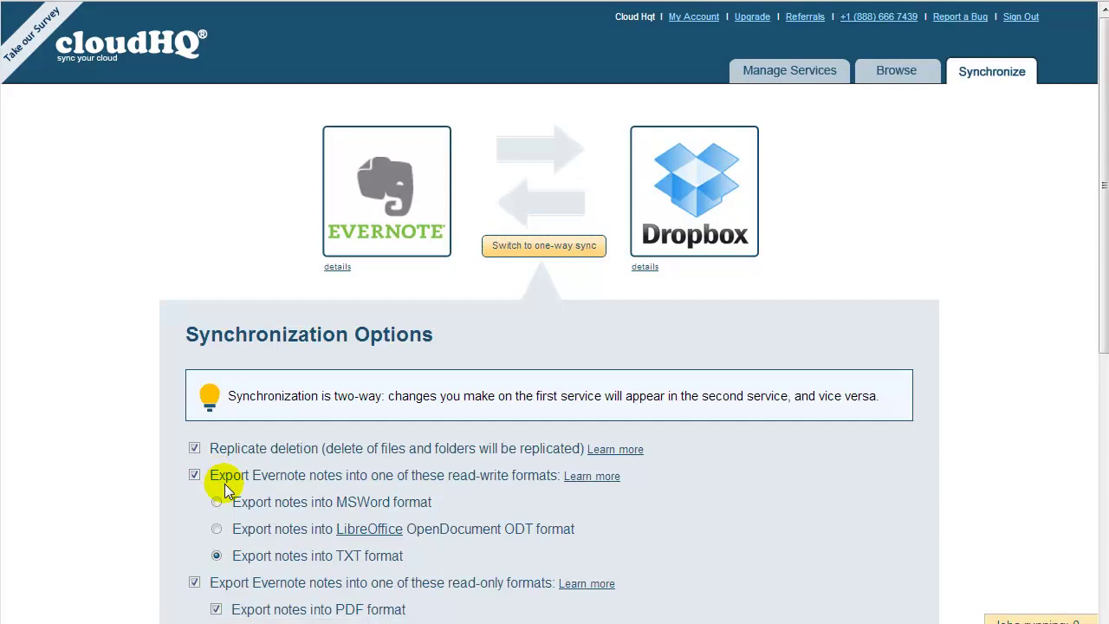
Add one more synchronization pair.
scroll(232, 494, down, 5)
scroll(237, 496, down, 3)
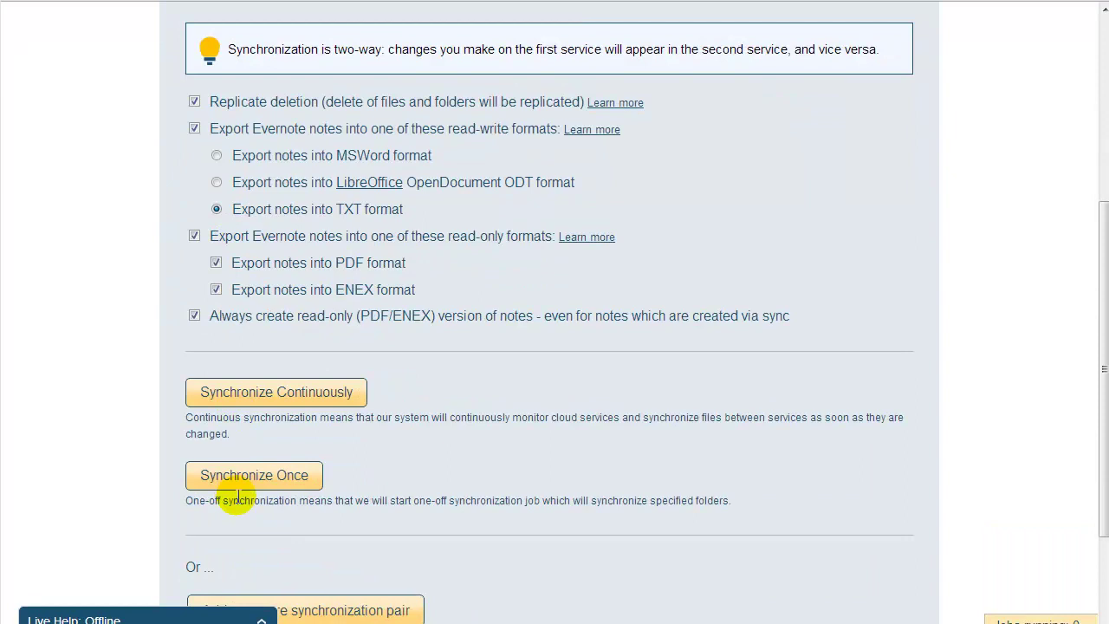
scroll(237, 496, down, 2)
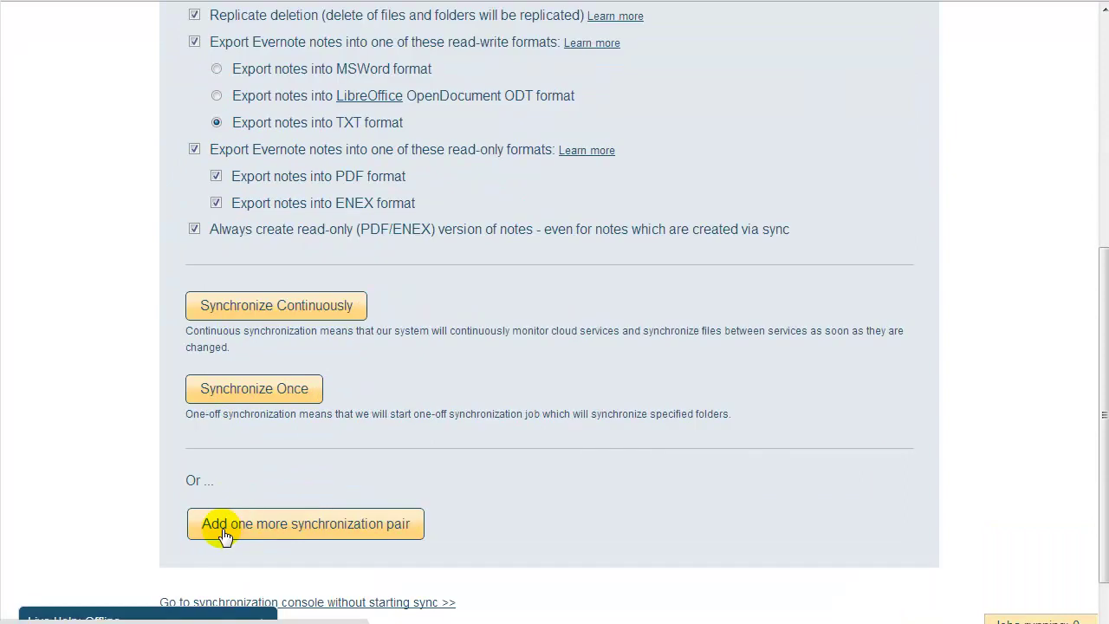
click(223, 530)
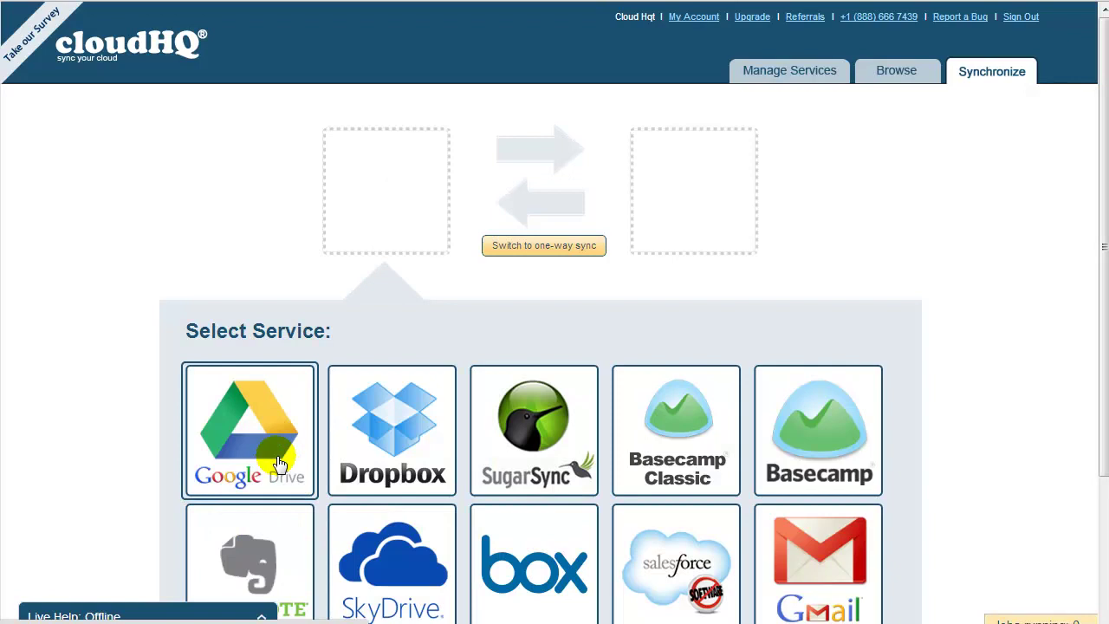
Place Google Drive as the pair's first service and authorize the personal Google Drive account.
drag(279, 460, 415, 224)
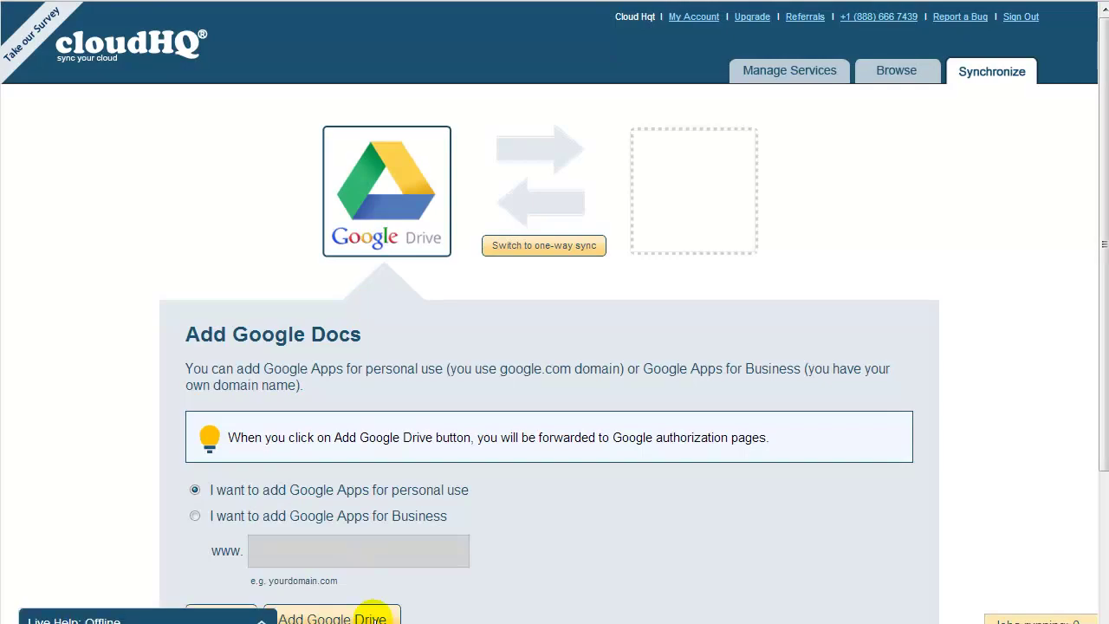
click(373, 617)
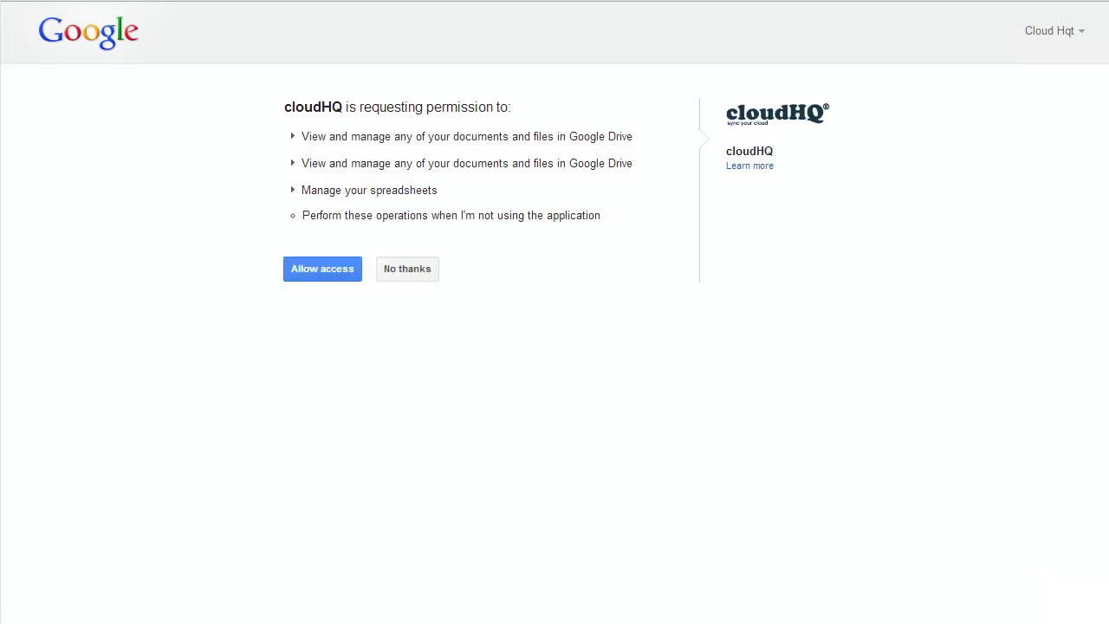
click(302, 271)
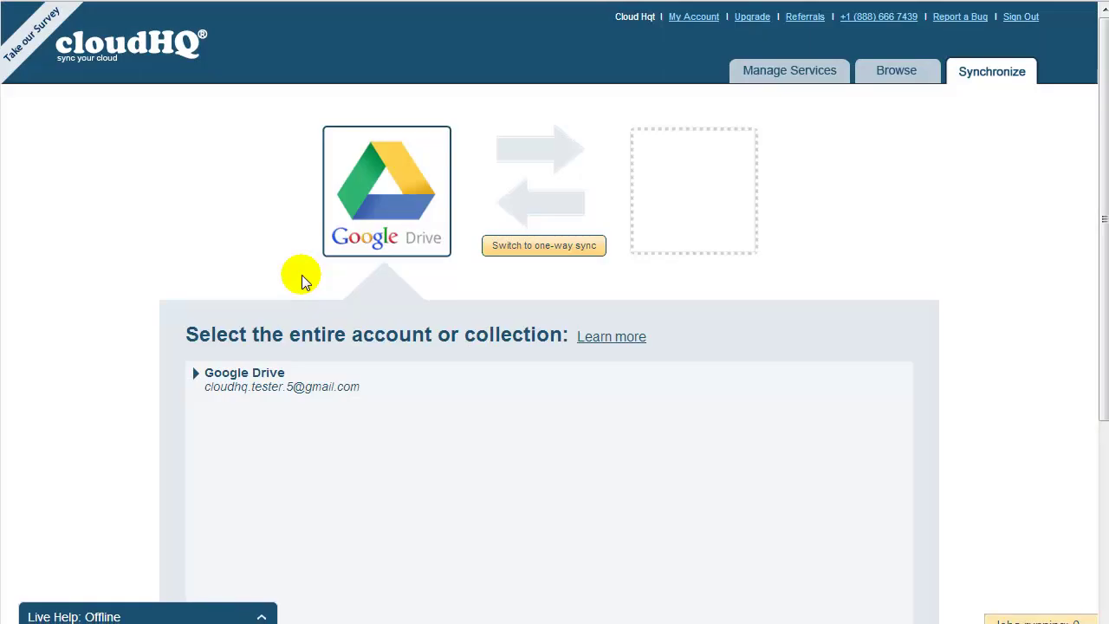
Select the entire Google Drive account as the sync source.
scroll(295, 323, down, 3)
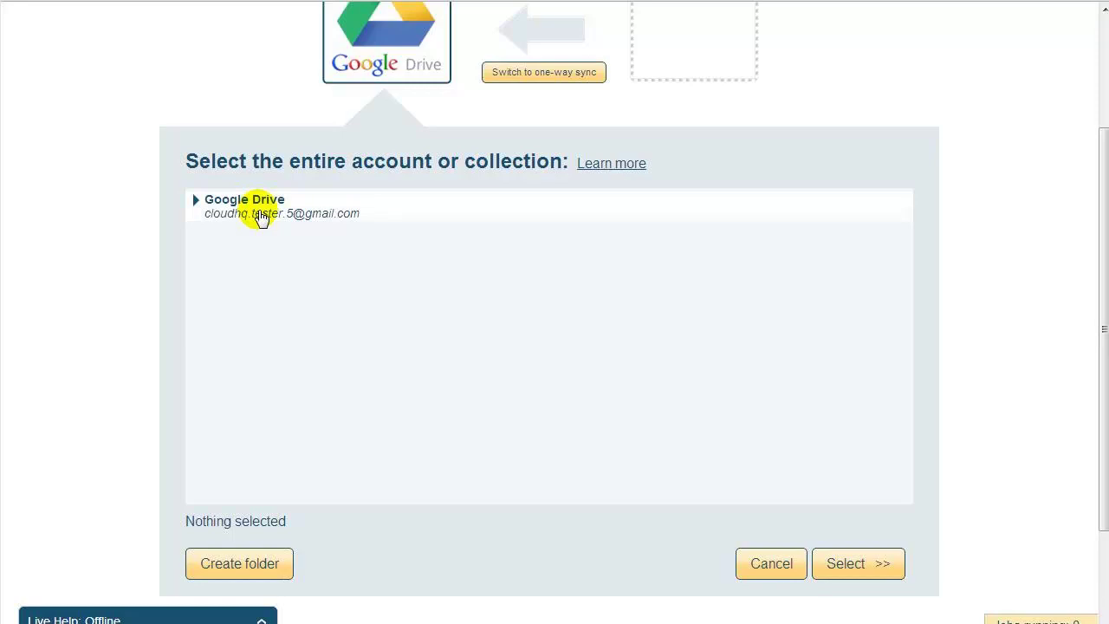
click(261, 217)
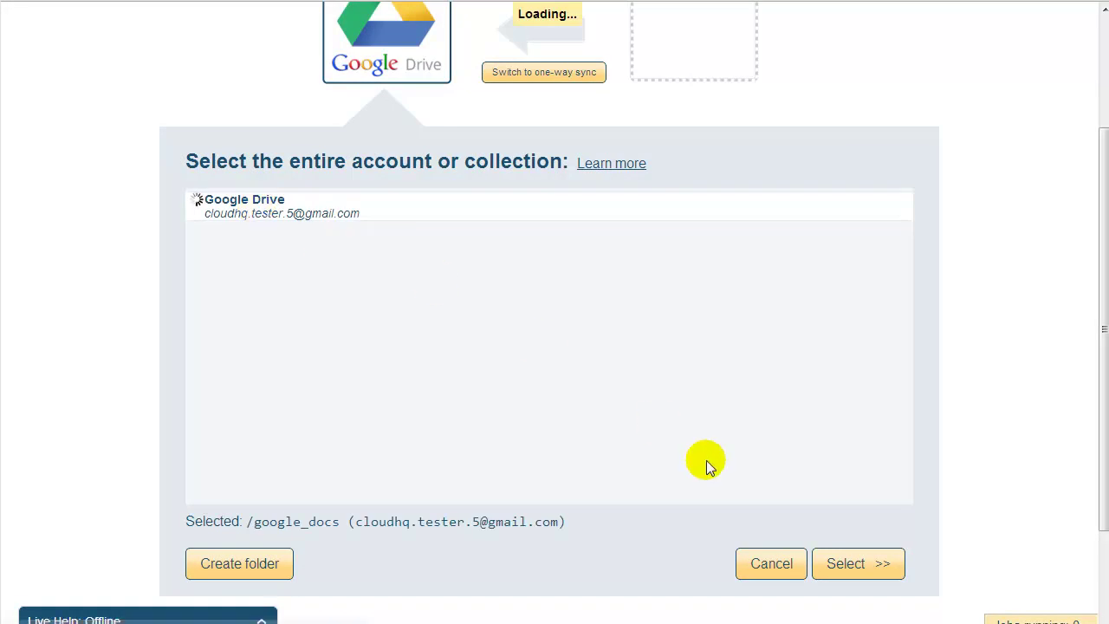
click(835, 564)
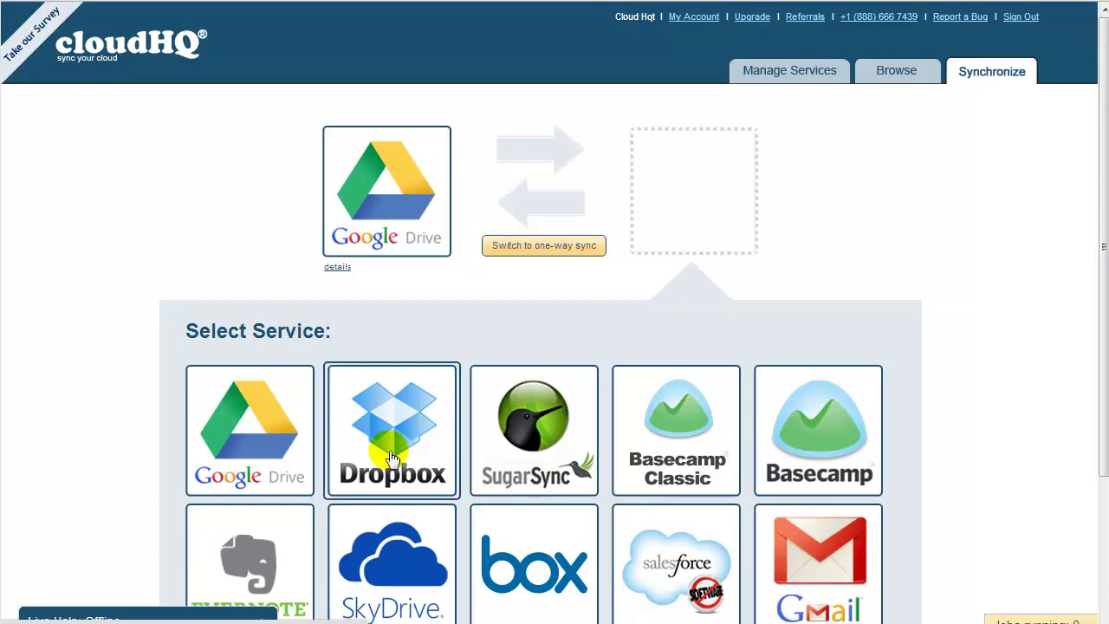
Place Dropbox as the pair's second service with the already connected Dropbox account.
mouse_move(376, 431)
mouse_down()
mouse_move(685, 252)
mouse_move(708, 203)
mouse_up()
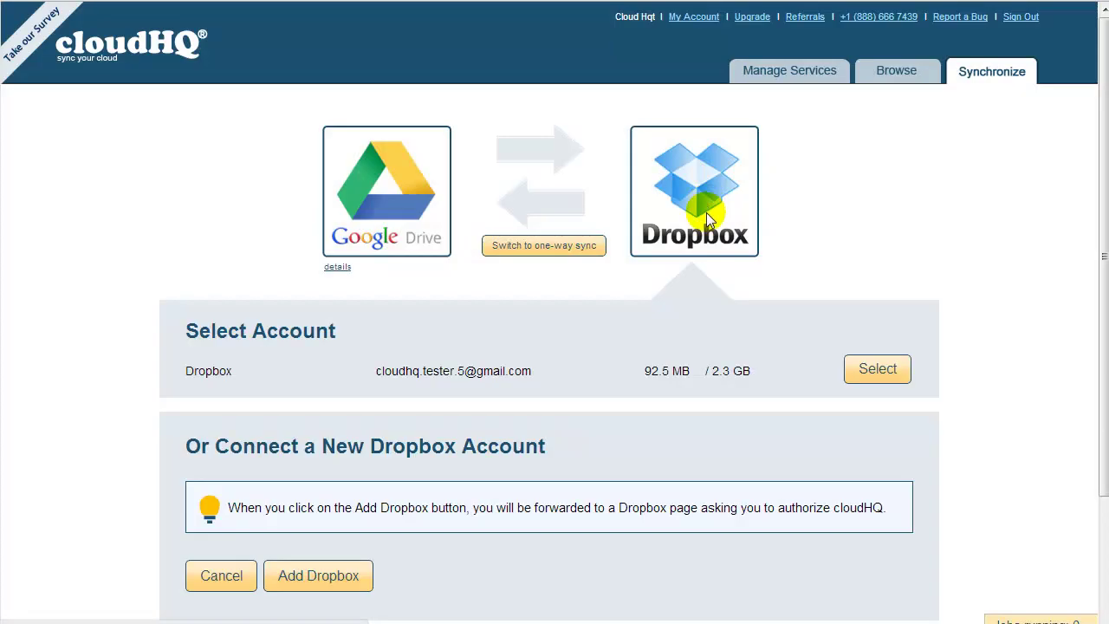
click(879, 370)
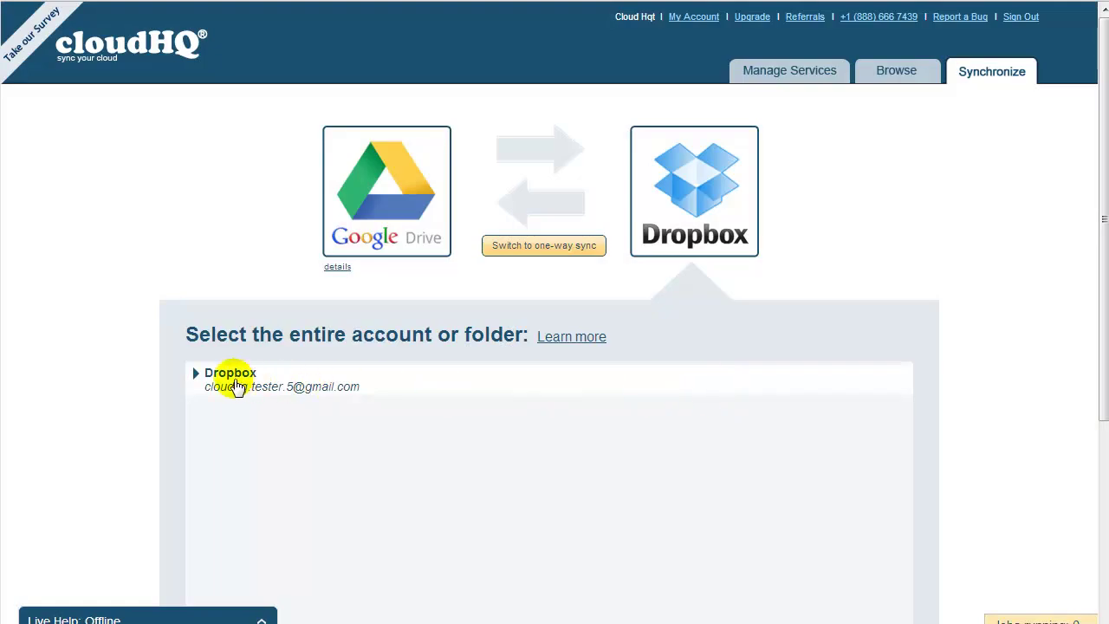
In the Dropbox account, create a Google_Drive_in_Dropbox folder and select it as the Google Drive sync target.
click(232, 381)
scroll(229, 384, down, 3)
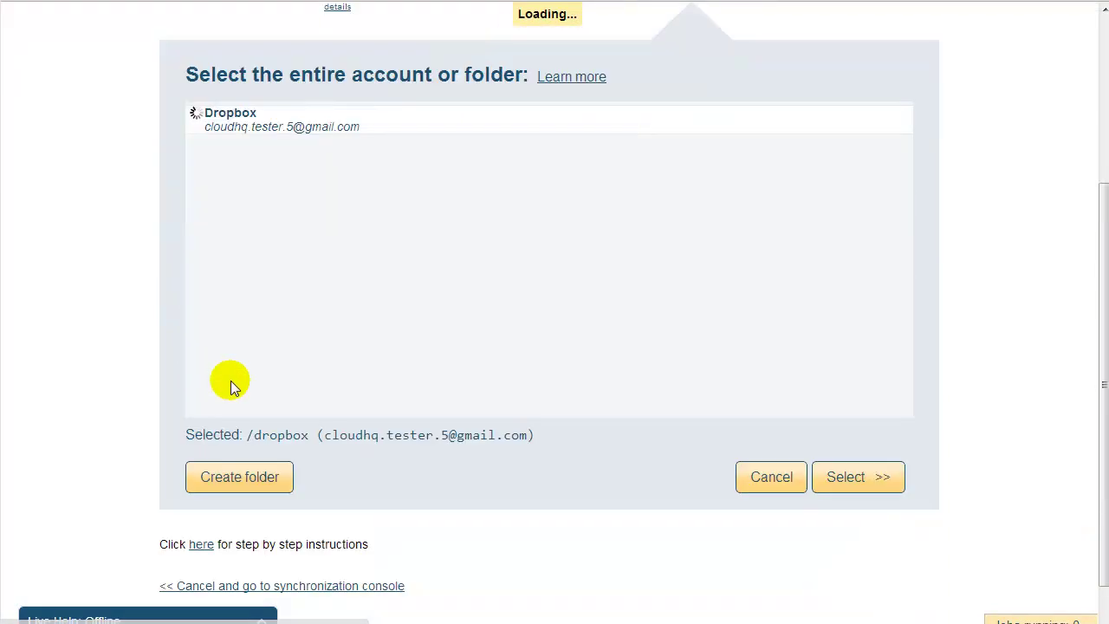
click(225, 482)
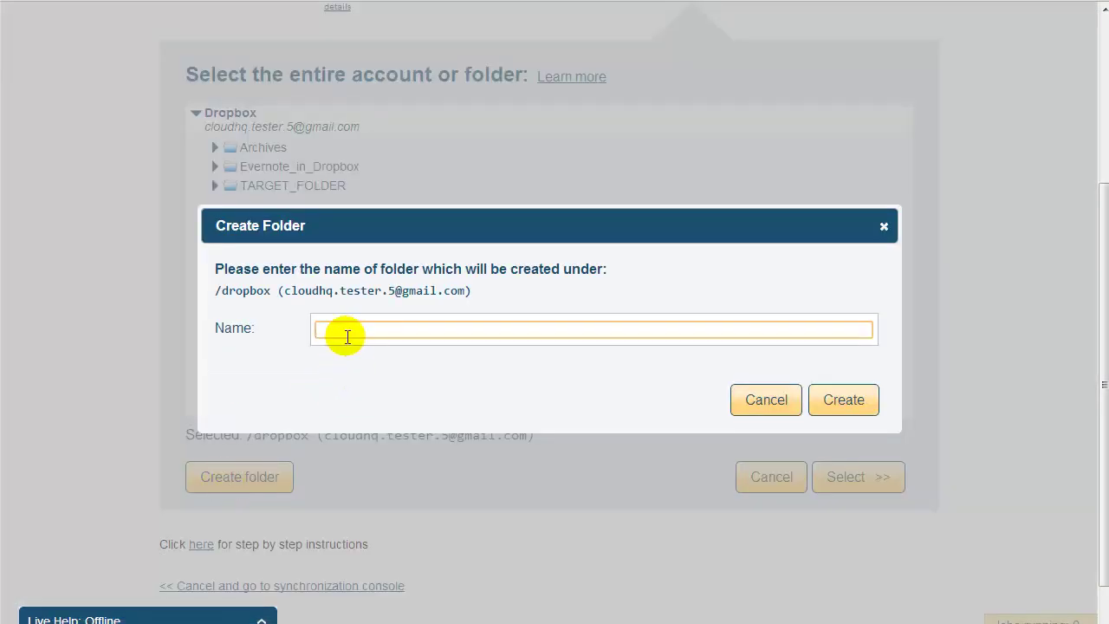
text(Google_Drive_in_Dropbox)
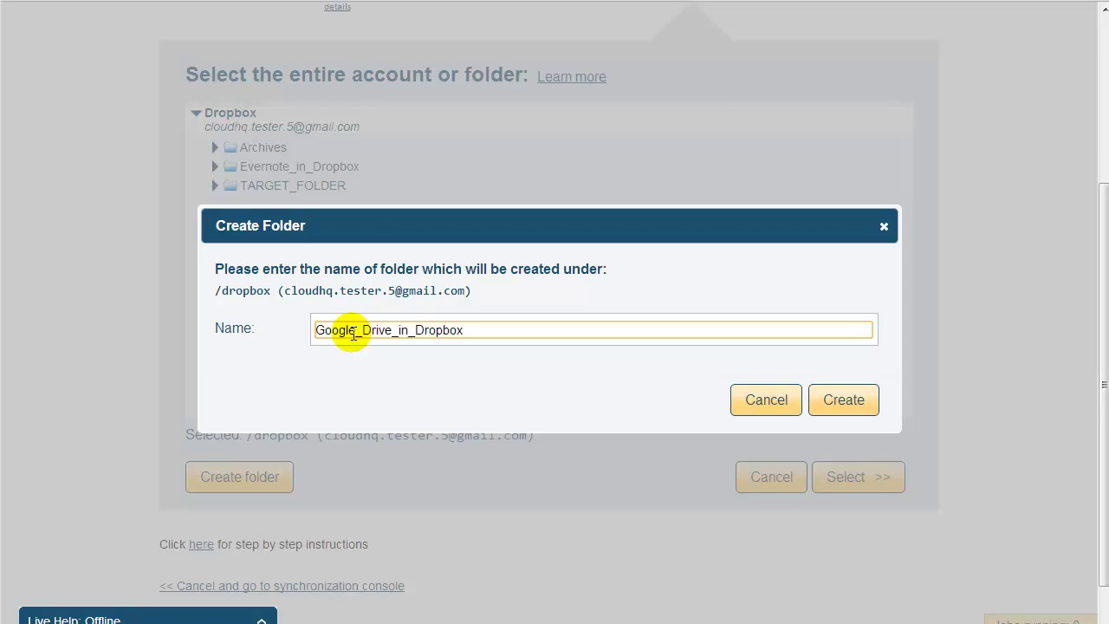
click(830, 397)
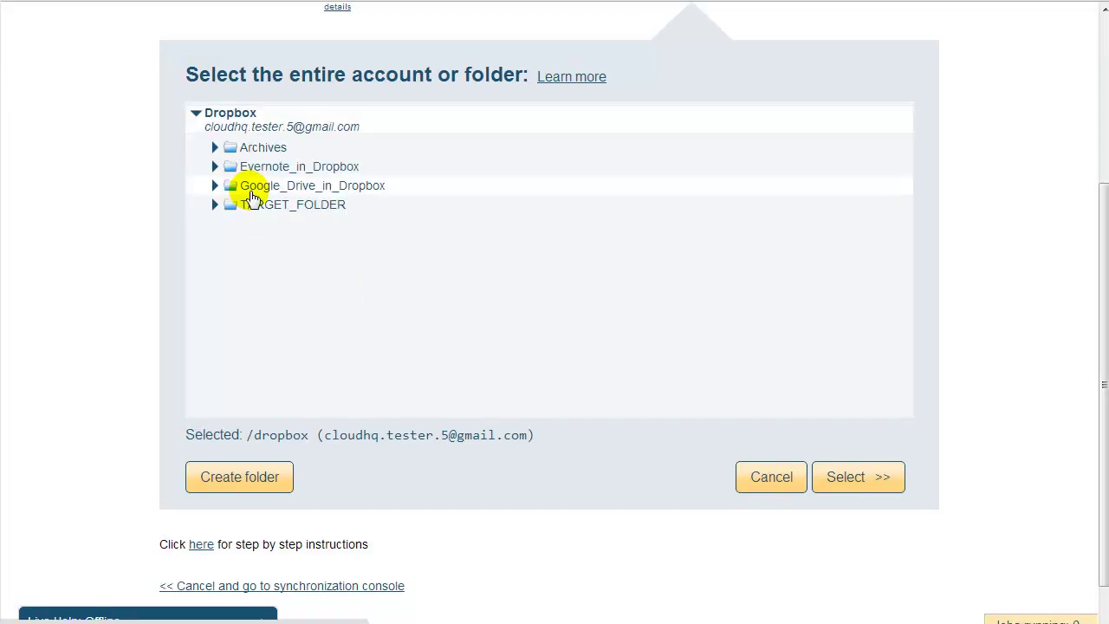
click(254, 187)
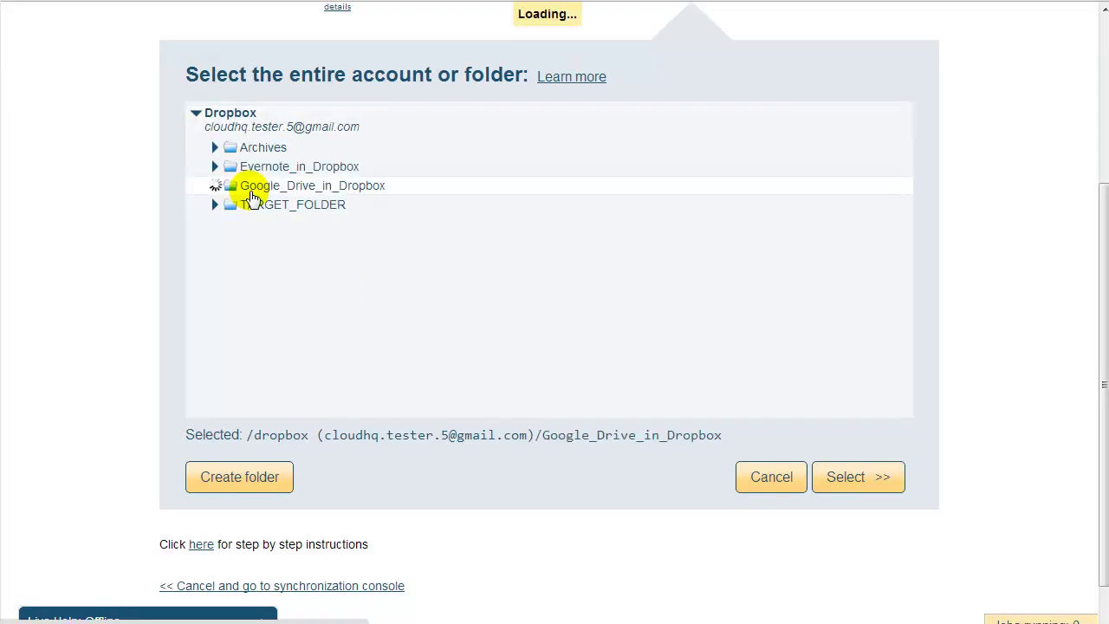
click(842, 476)
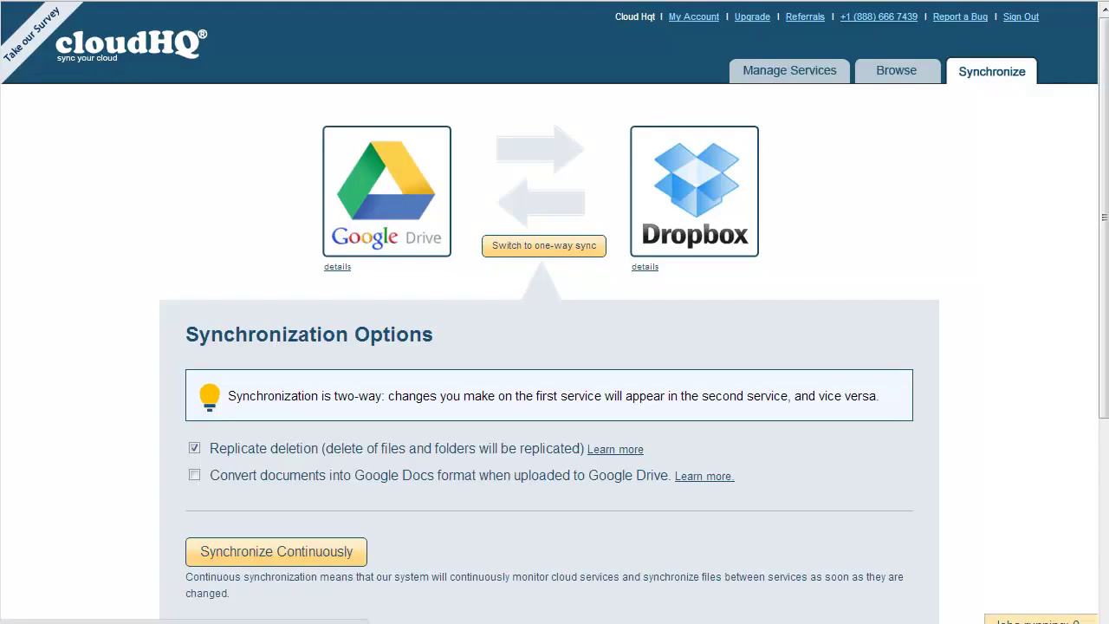
Choose Synchronize Continuously for the Google Drive–Dropbox pair.
scroll(119, 526, down, 2)
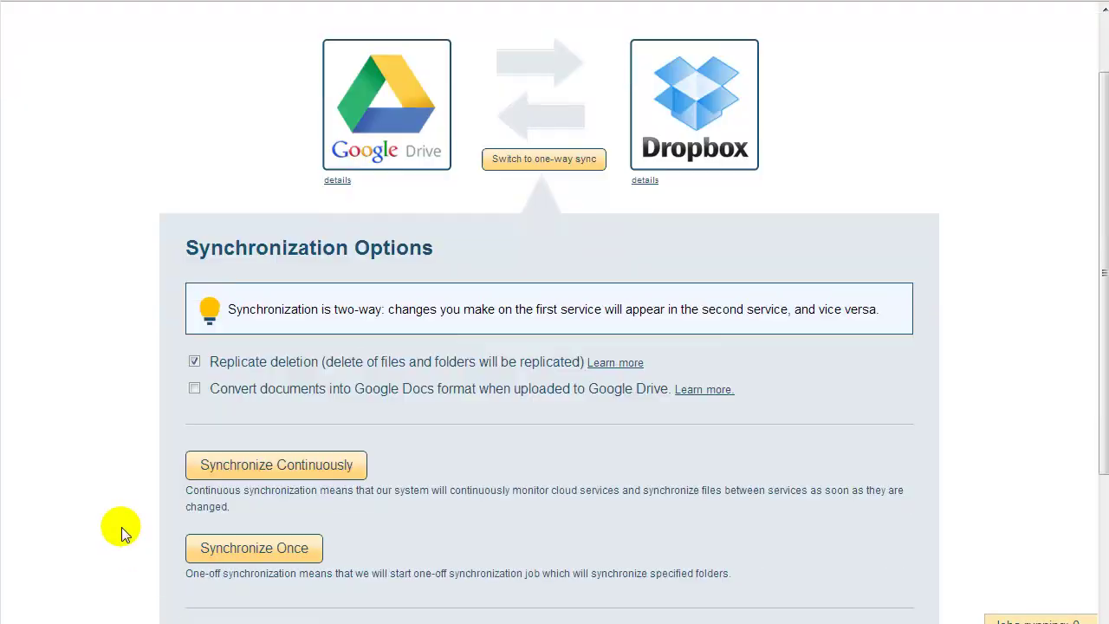
click(221, 385)
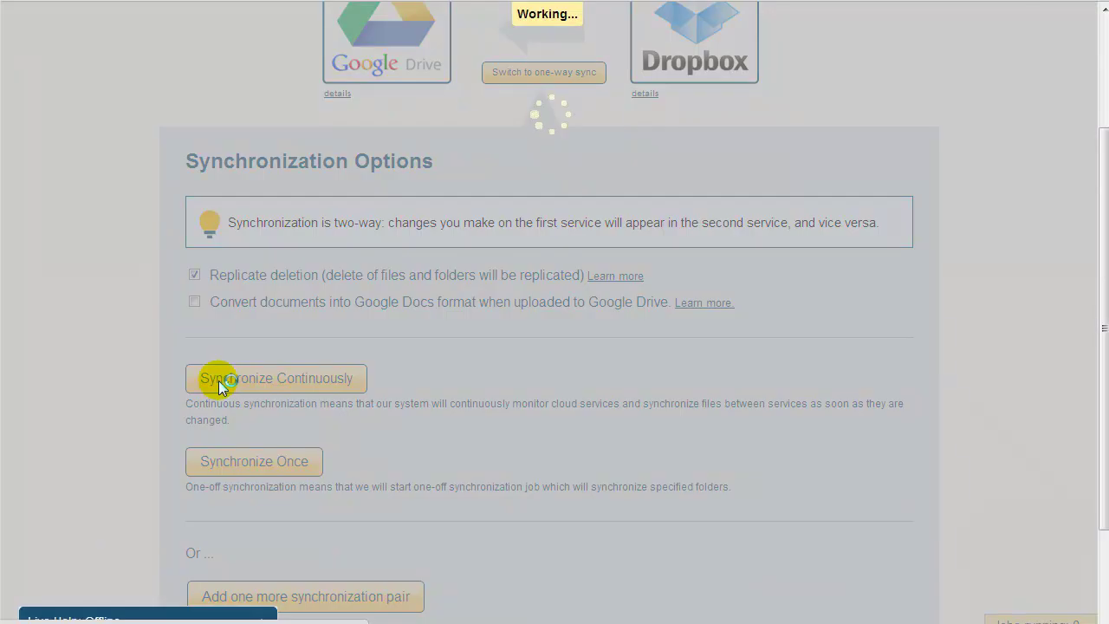